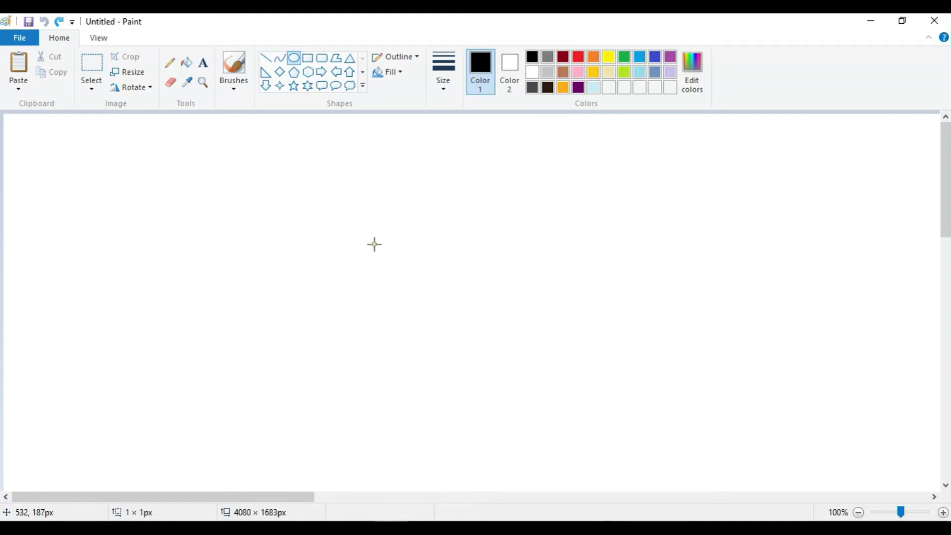
Step: Draw a black-outlined ellipse about 249 × 240 px near the middle of the canvas as the bird's body
{"action": "left_click_drag", "start_coordinate": [375, 243], "coordinate": [547, 411]}
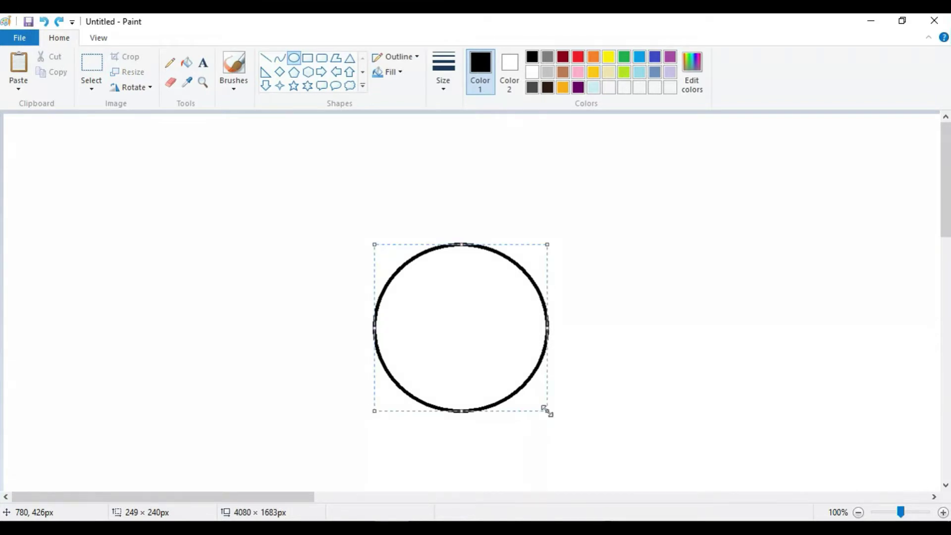
{"action": "left_click", "coordinate": [399, 206]}
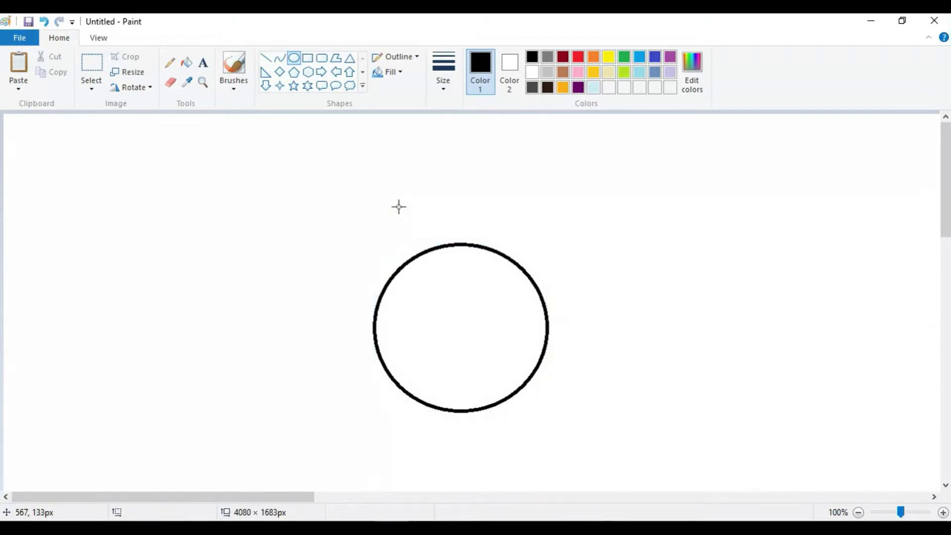
Step: Draw two tall, rounded head feathers with the Curve tool, side by side on the upper-left edge of the body circle
{"action": "left_click", "coordinate": [281, 59]}
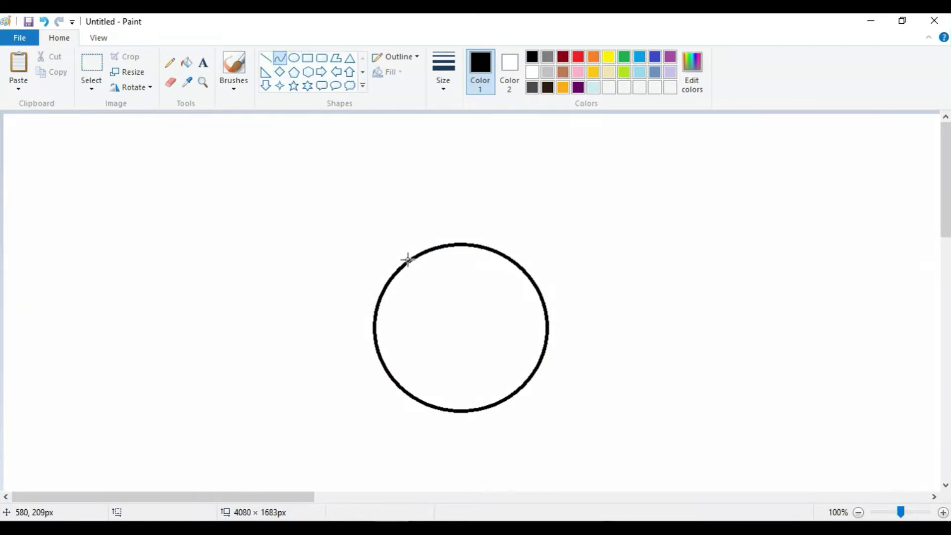
{"action": "left_click_drag", "start_coordinate": [407, 260], "coordinate": [352, 170]}
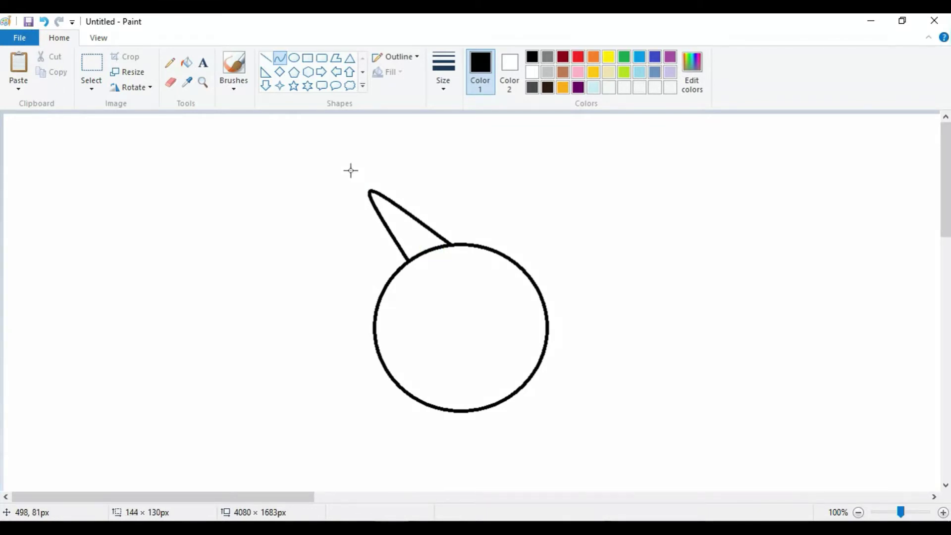
{"action": "left_click", "coordinate": [381, 220]}
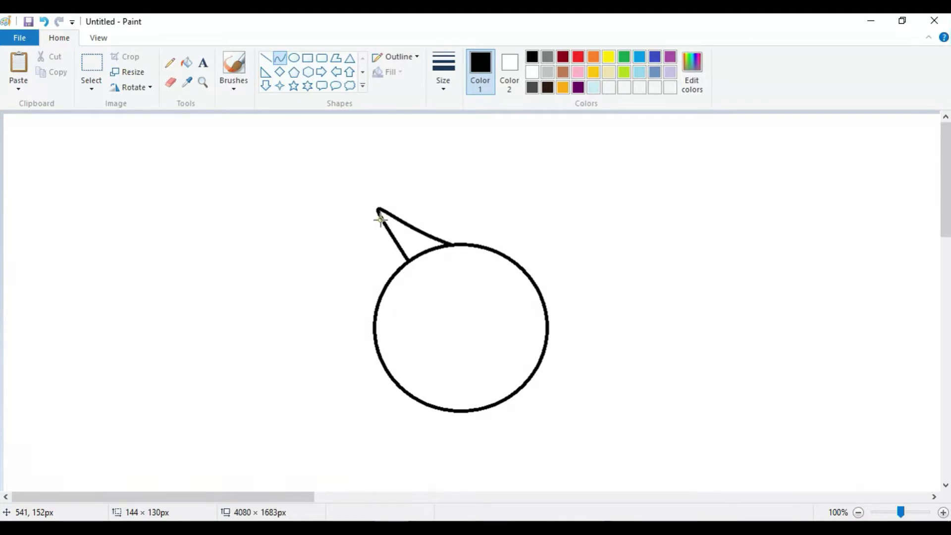
{"action": "left_click_drag", "start_coordinate": [381, 220], "coordinate": [377, 163]}
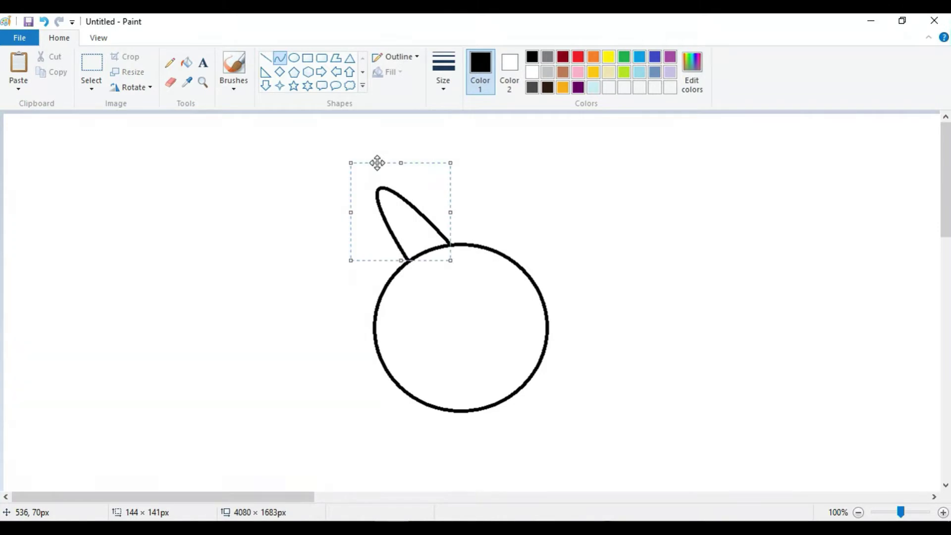
{"action": "left_click", "coordinate": [326, 247]}
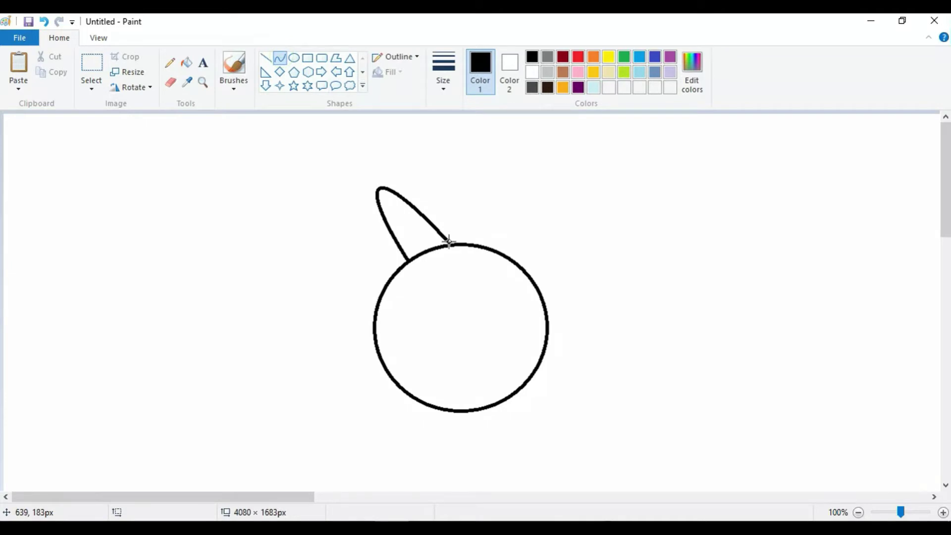
{"action": "left_click_drag", "start_coordinate": [449, 244], "coordinate": [384, 134]}
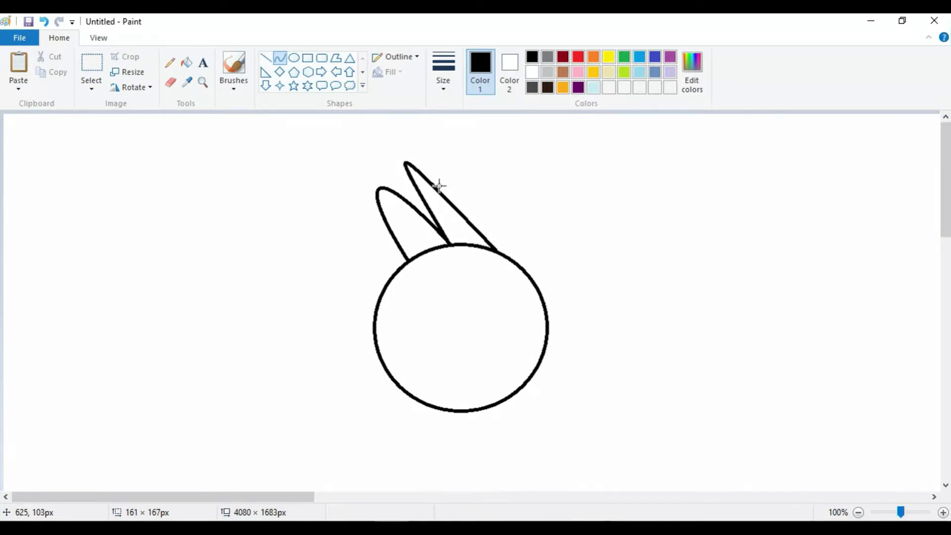
{"action": "mouse_move", "coordinate": [459, 210]}
{"action": "left_mouse_down"}
{"action": "mouse_move", "coordinate": [450, 179]}
{"action": "mouse_move", "coordinate": [414, 139]}
{"action": "mouse_move", "coordinate": [438, 142]}
{"action": "mouse_move", "coordinate": [437, 130]}
{"action": "left_mouse_up"}
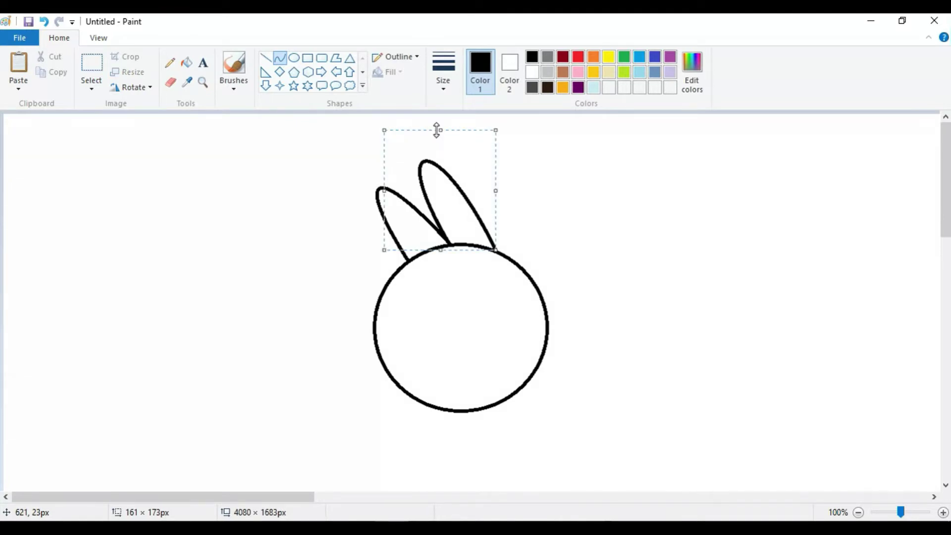
{"action": "left_click", "coordinate": [308, 244]}
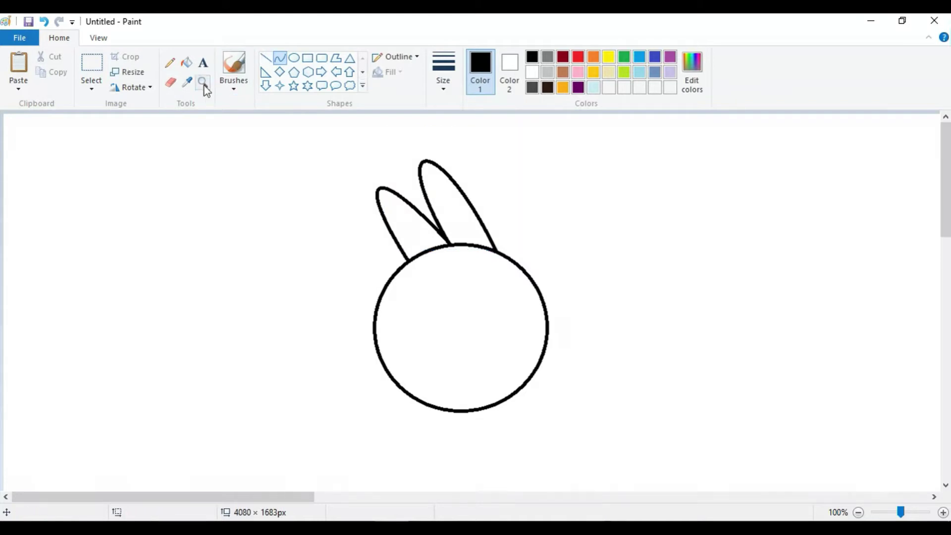
Step: Erase the arc of the circle beneath the two head feathers so they open into the body
{"action": "left_click", "coordinate": [176, 81]}
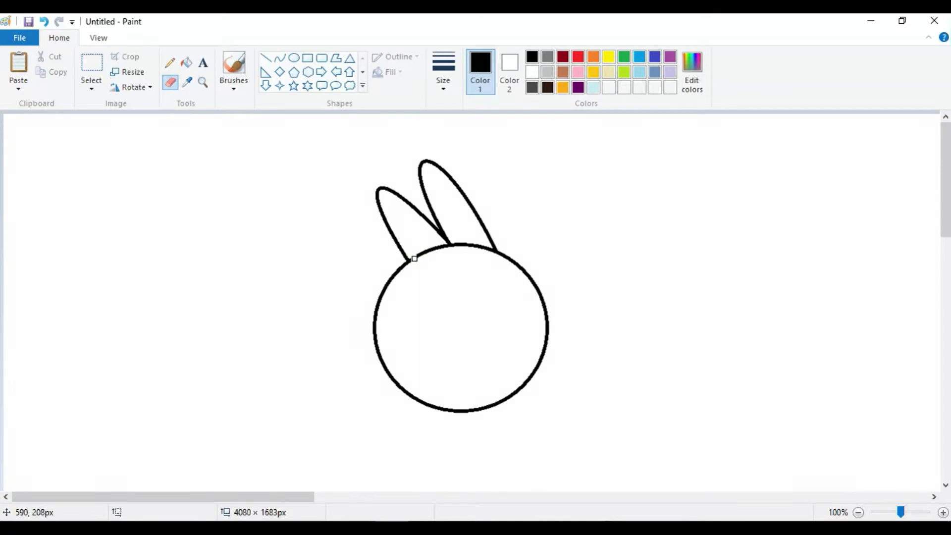
{"action": "mouse_move", "coordinate": [426, 252]}
{"action": "left_mouse_down"}
{"action": "mouse_move", "coordinate": [459, 243]}
{"action": "mouse_move", "coordinate": [491, 251]}
{"action": "left_mouse_up"}
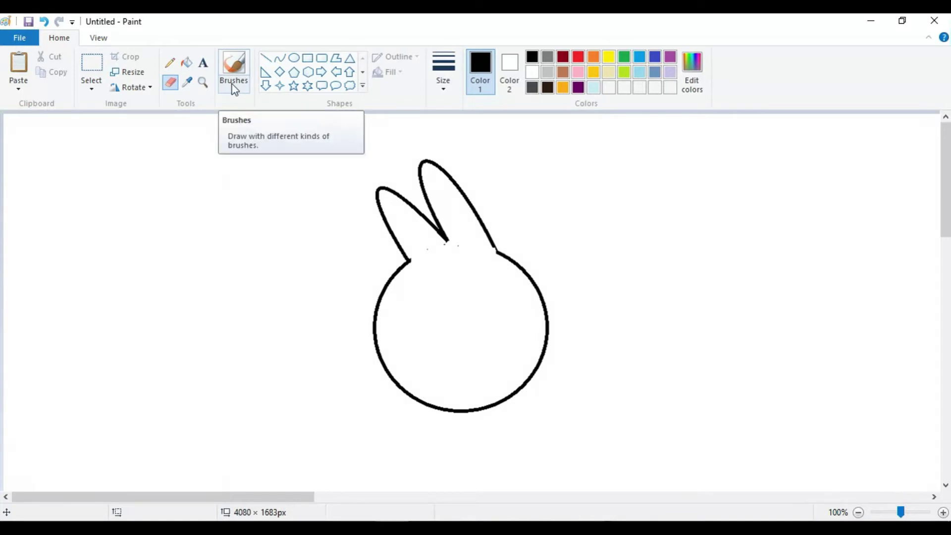
{"action": "key", "text": "ctrl+z"}
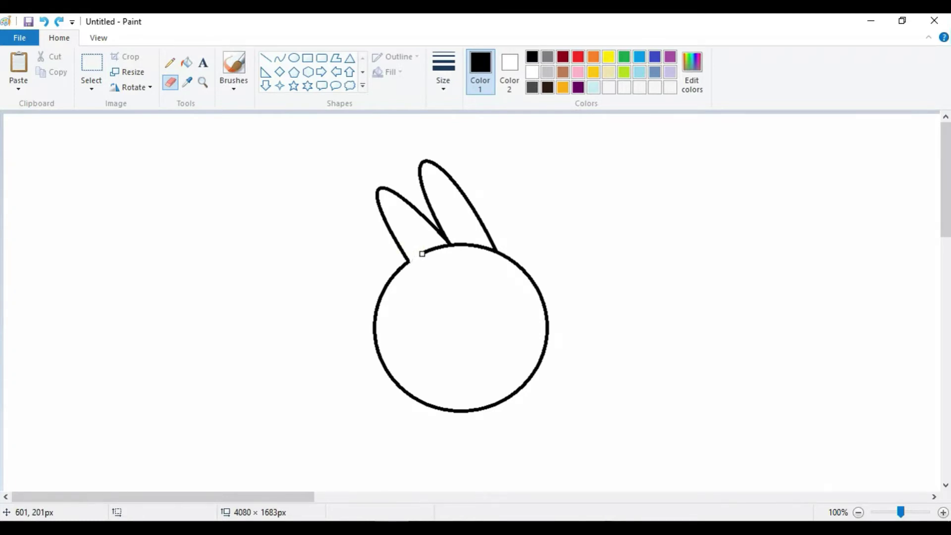
{"action": "left_click_drag", "start_coordinate": [422, 254], "coordinate": [472, 244]}
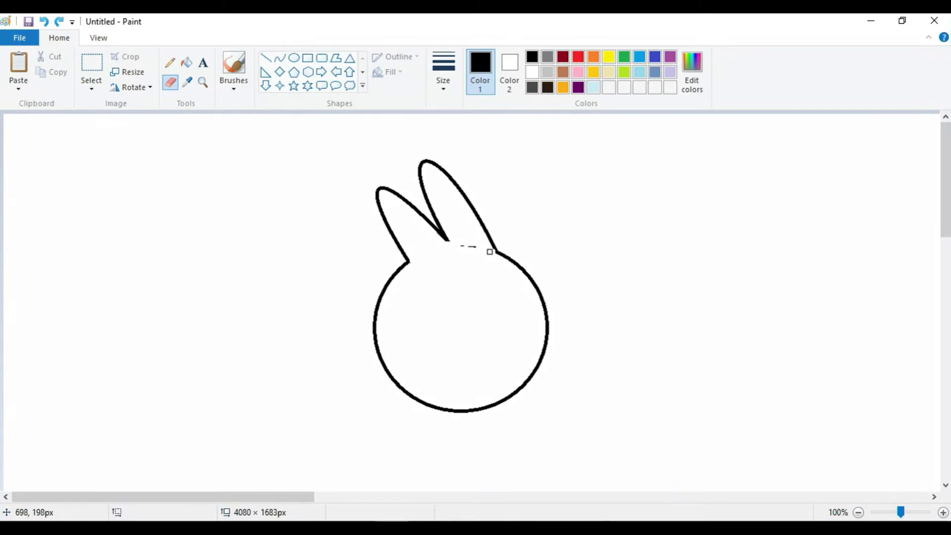
{"action": "left_click_drag", "start_coordinate": [478, 251], "coordinate": [467, 246]}
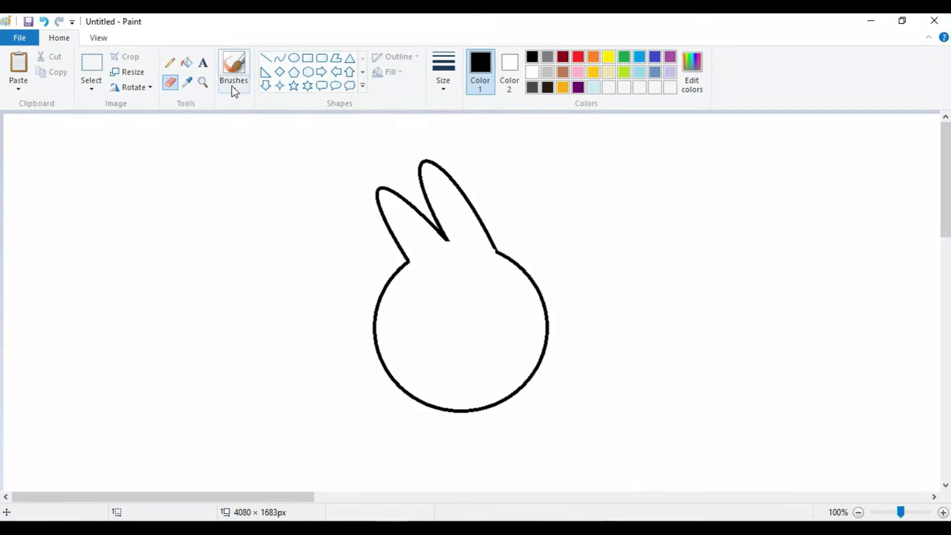
Step: Draw the upper tail feather as a narrow wedge of straight lines extending left from the body's lower-left edge
{"action": "left_click", "coordinate": [267, 59]}
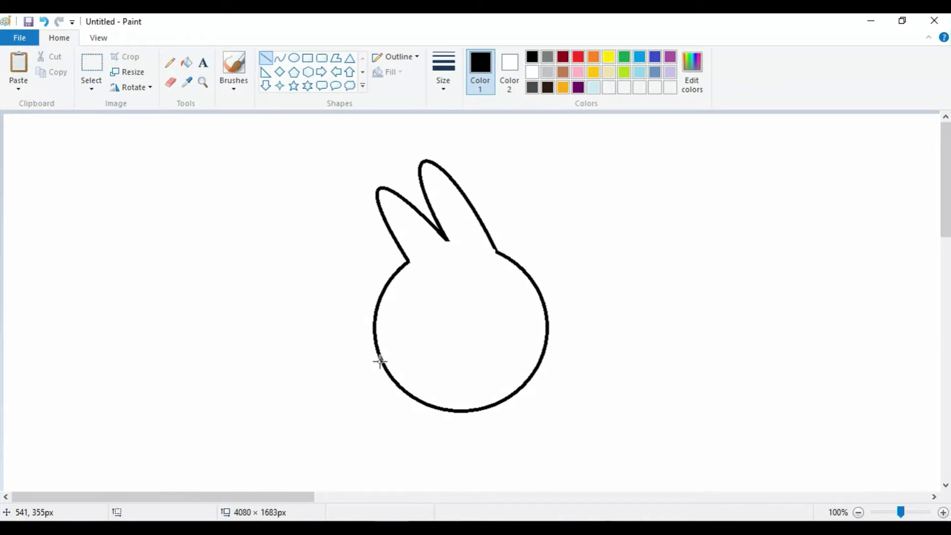
{"action": "left_click_drag", "start_coordinate": [380, 361], "coordinate": [317, 340]}
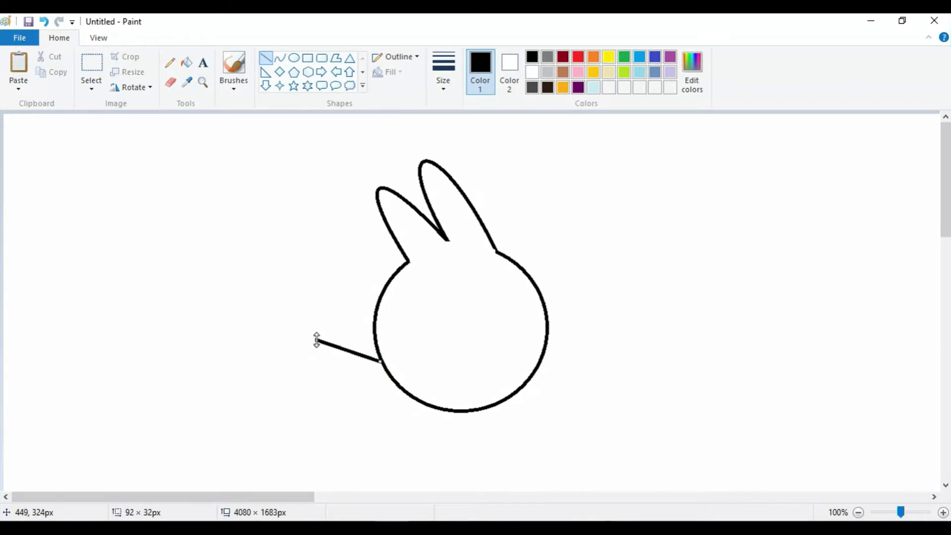
{"action": "left_click", "coordinate": [305, 357]}
{"action": "left_click_drag", "start_coordinate": [316, 340], "coordinate": [312, 357]}
{"action": "left_click", "coordinate": [310, 380]}
{"action": "left_click_drag", "start_coordinate": [313, 356], "coordinate": [383, 364]}
{"action": "left_click", "coordinate": [374, 389]}
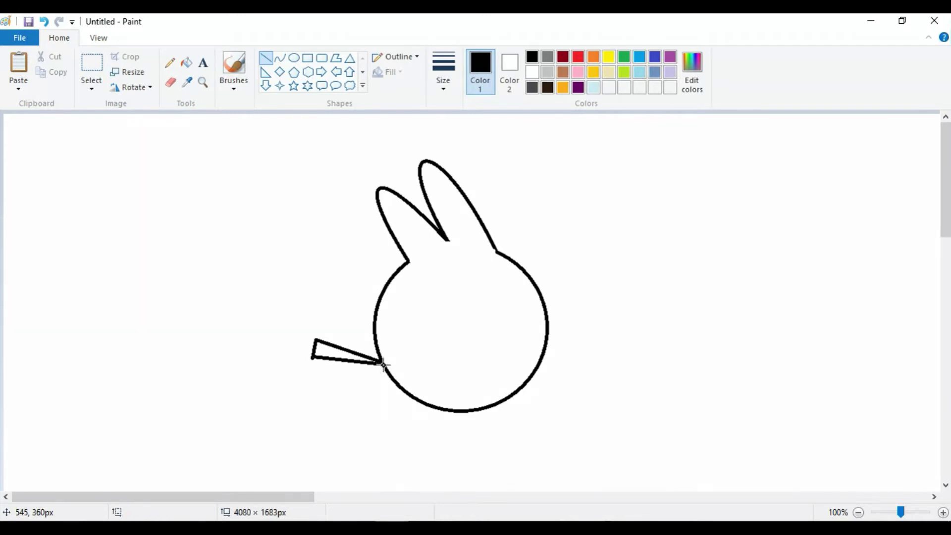
Step: Draw a longer middle tail feather, about 132 px wide, from straight lines meeting at the same point on the body
{"action": "left_click_drag", "start_coordinate": [383, 365], "coordinate": [285, 369]}
{"action": "left_click", "coordinate": [273, 394]}
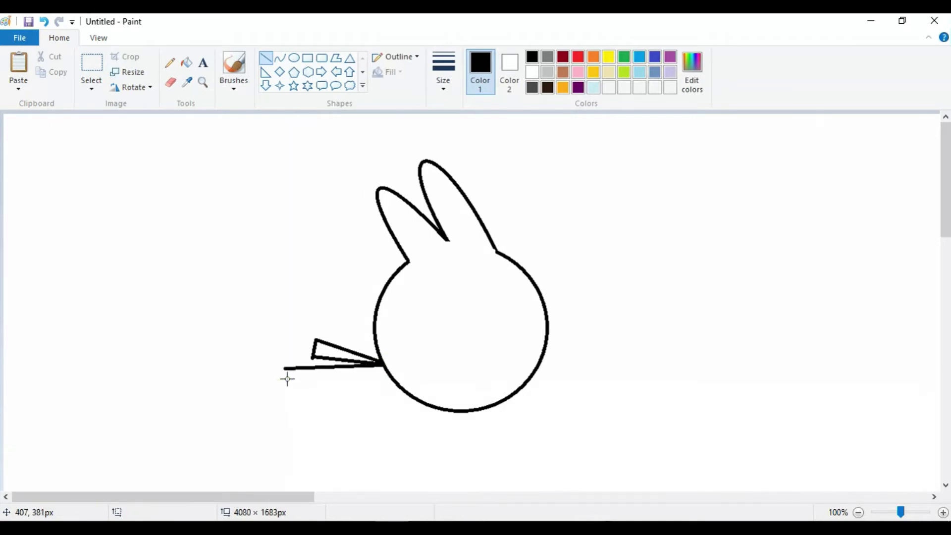
{"action": "left_click_drag", "start_coordinate": [287, 368], "coordinate": [292, 396]}
{"action": "left_click", "coordinate": [295, 408]}
{"action": "left_click_drag", "start_coordinate": [292, 395], "coordinate": [383, 366]}
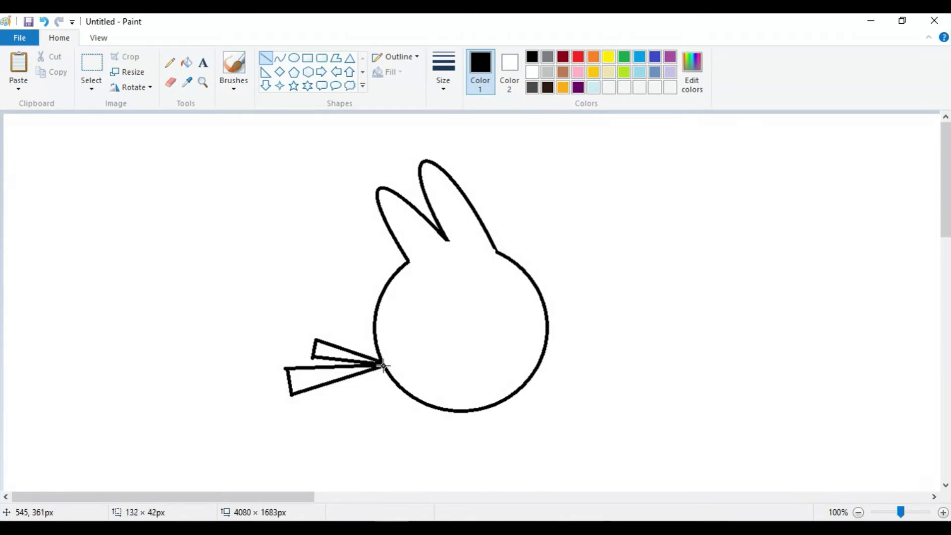
{"action": "left_click", "coordinate": [372, 429]}
Step: Draw the lower tail feather as a wedge of straight lines slanting down and left from the body
{"action": "left_click_drag", "start_coordinate": [384, 367], "coordinate": [313, 398]}
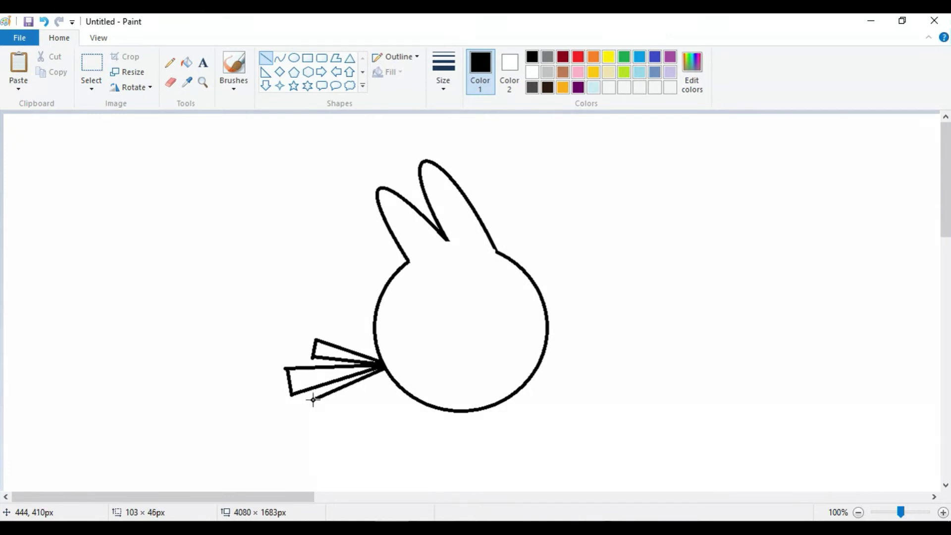
{"action": "left_click", "coordinate": [299, 415]}
{"action": "left_click_drag", "start_coordinate": [313, 398], "coordinate": [387, 369]}
{"action": "left_click", "coordinate": [383, 436]}
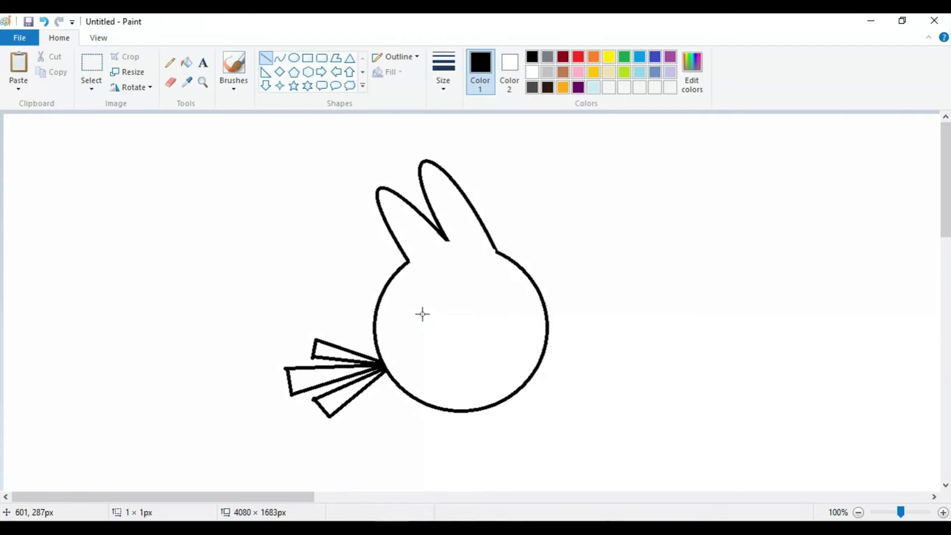
Step: Draw the eyebrows' upper edges as a V of two lines, about 67 × 14 px and 51 × 44 px, inside the body
{"action": "mouse_move", "coordinate": [423, 313]}
{"action": "left_mouse_down"}
{"action": "mouse_move", "coordinate": [464, 332]}
{"action": "mouse_move", "coordinate": [468, 323]}
{"action": "left_mouse_up"}
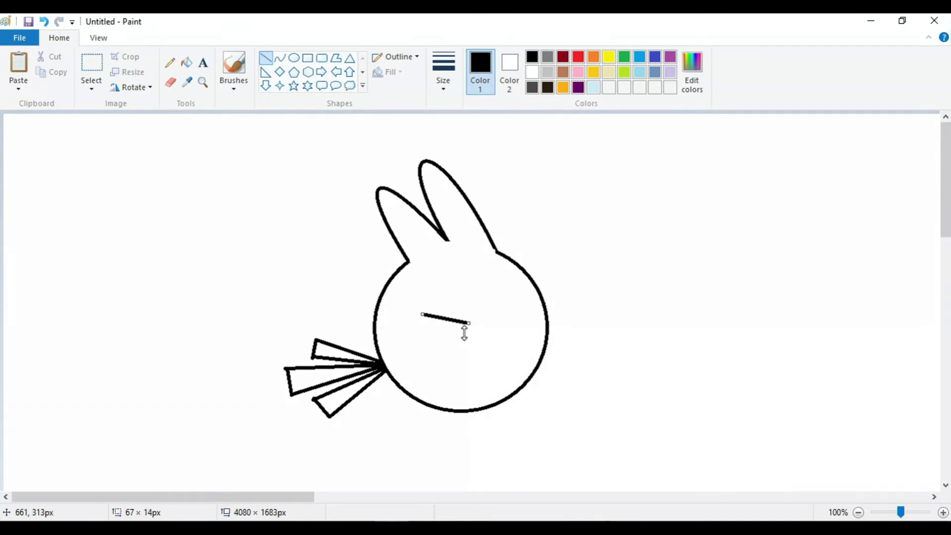
{"action": "left_click", "coordinate": [465, 332]}
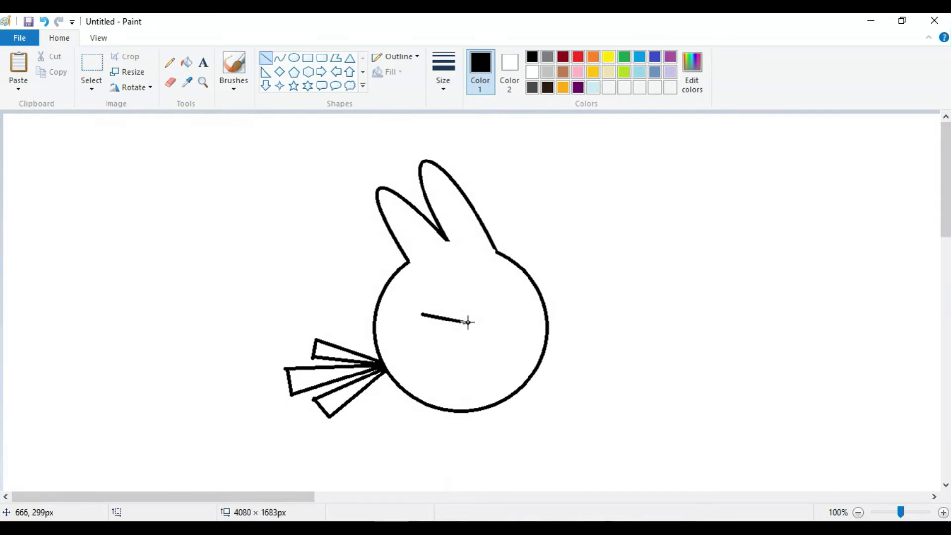
{"action": "left_click_drag", "start_coordinate": [470, 321], "coordinate": [505, 292]}
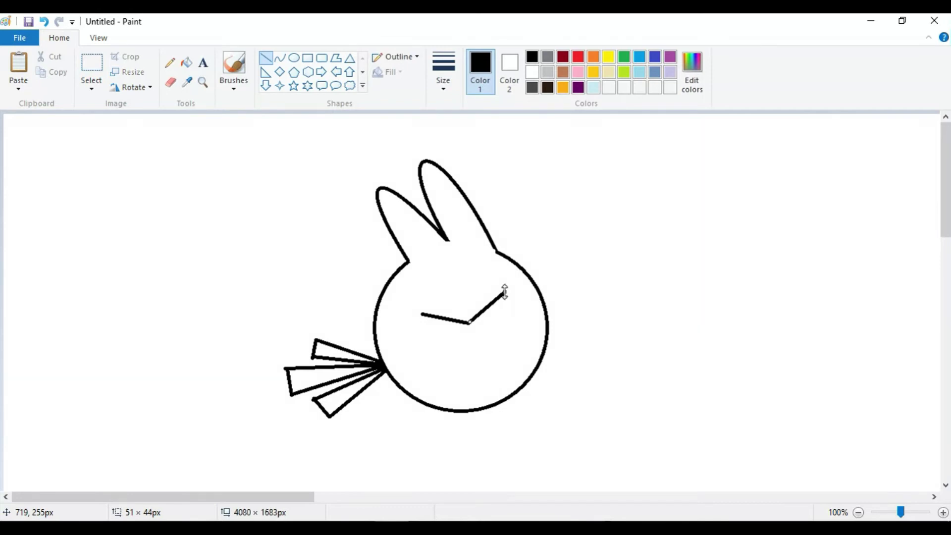
{"action": "left_click", "coordinate": [425, 357]}
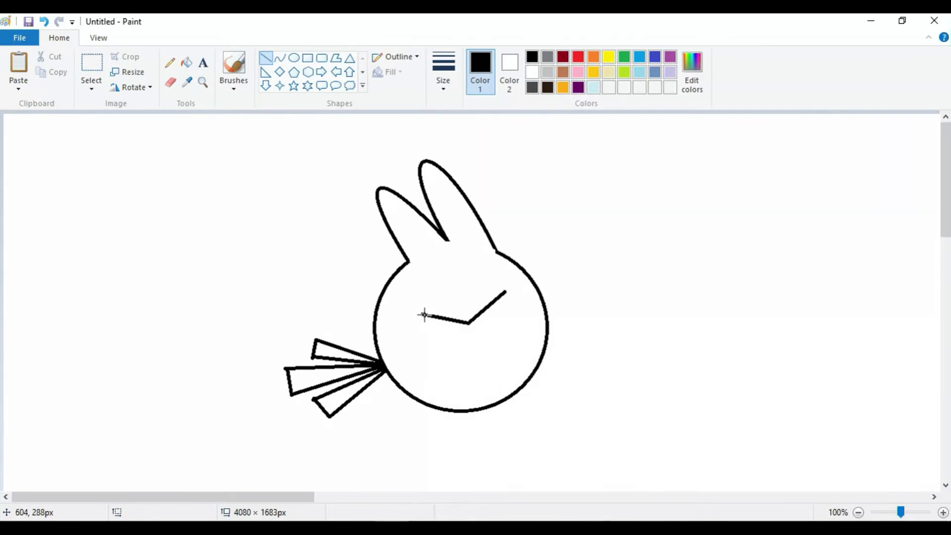
Step: Close the left eyebrow's outer end with a short line and draw its lower edge toward the centre of the V
{"action": "left_click_drag", "start_coordinate": [423, 312], "coordinate": [422, 328]}
{"action": "left_click_drag", "start_coordinate": [422, 329], "coordinate": [422, 330]}
{"action": "key", "text": "ctrl+z"}
{"action": "left_click_drag", "start_coordinate": [424, 314], "coordinate": [422, 317]}
{"action": "left_click_drag", "start_coordinate": [425, 331], "coordinate": [424, 325]}
{"action": "left_click_drag", "start_coordinate": [424, 323], "coordinate": [425, 331]}
{"action": "left_click_drag", "start_coordinate": [425, 321], "coordinate": [471, 330]}
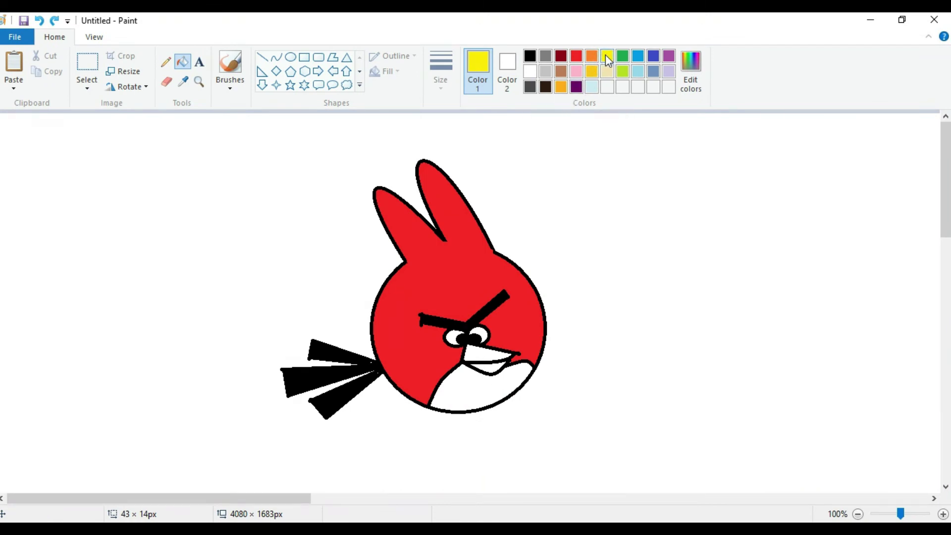
Step: Fill the upper beak with yellow and the lower beak with light orange
{"action": "left_click", "coordinate": [183, 61]}
{"action": "left_click", "coordinate": [496, 353]}
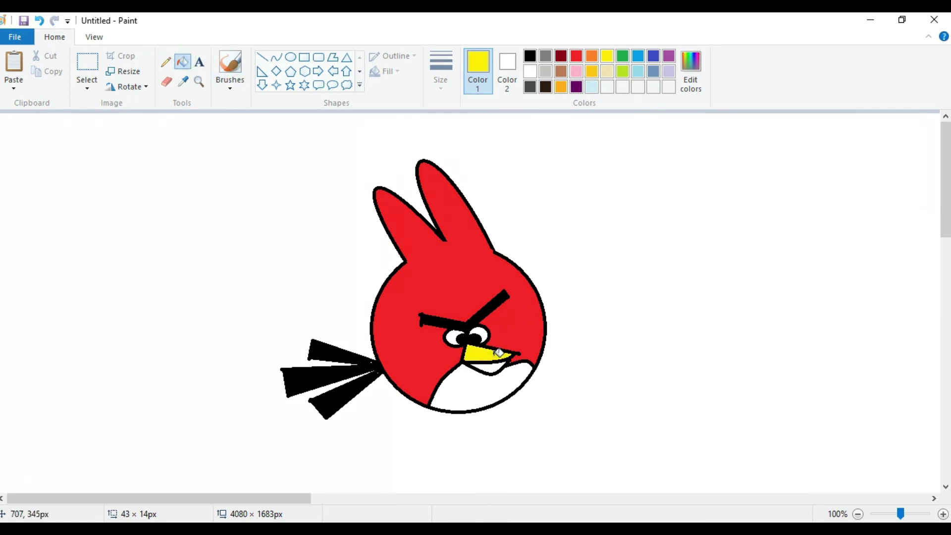
{"action": "left_click", "coordinate": [561, 87]}
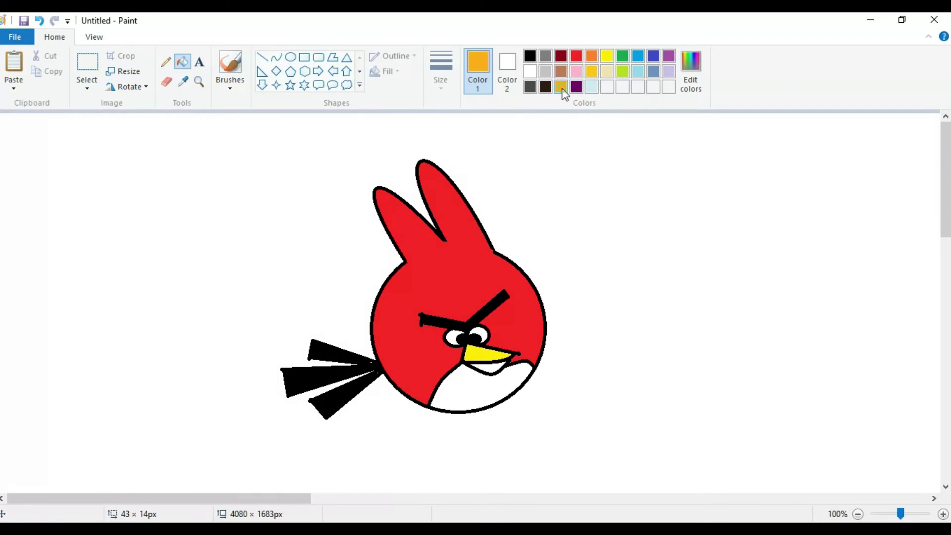
{"action": "left_click", "coordinate": [490, 365]}
Step: Mix a pale orange custom color (red 252, green 222, blue 160) and fill the bird's belly with it
{"action": "left_click", "coordinate": [695, 88]}
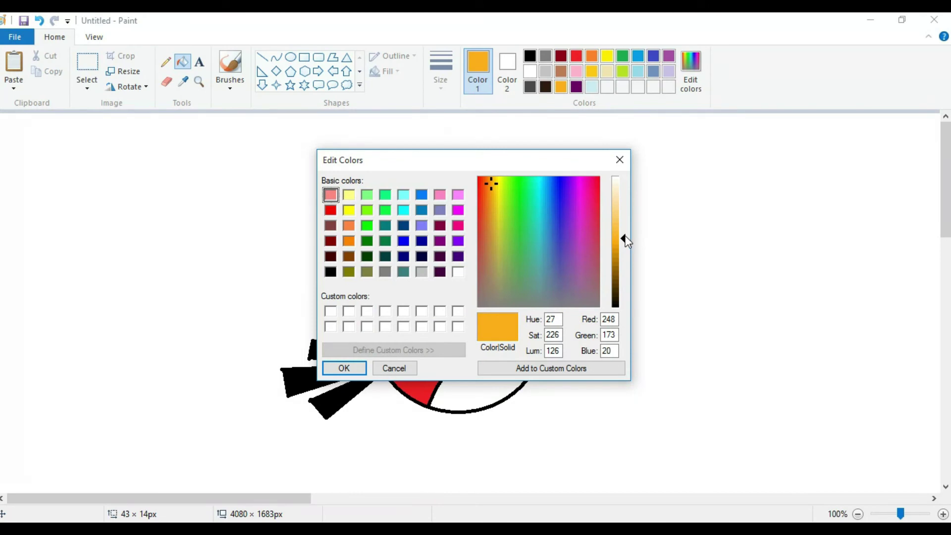
{"action": "left_click_drag", "start_coordinate": [626, 236], "coordinate": [626, 203]}
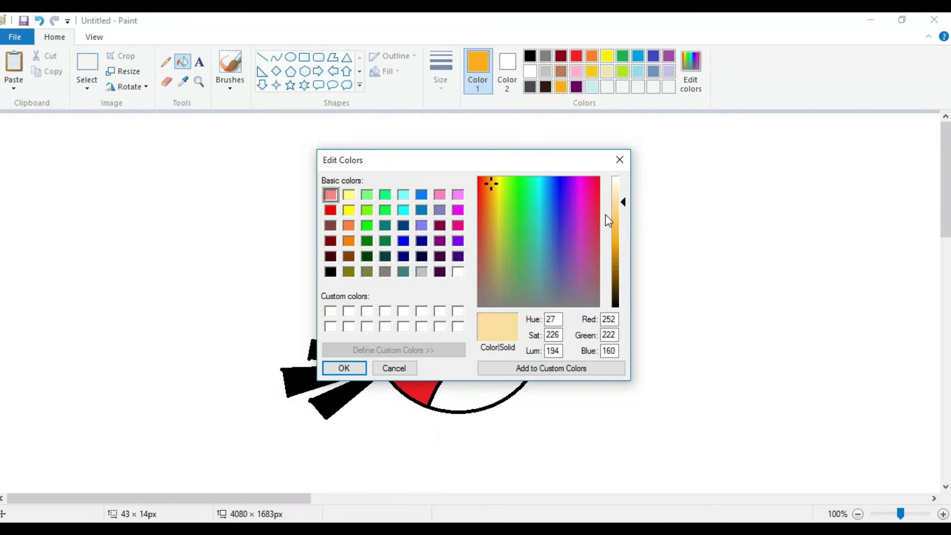
{"action": "left_click", "coordinate": [342, 367]}
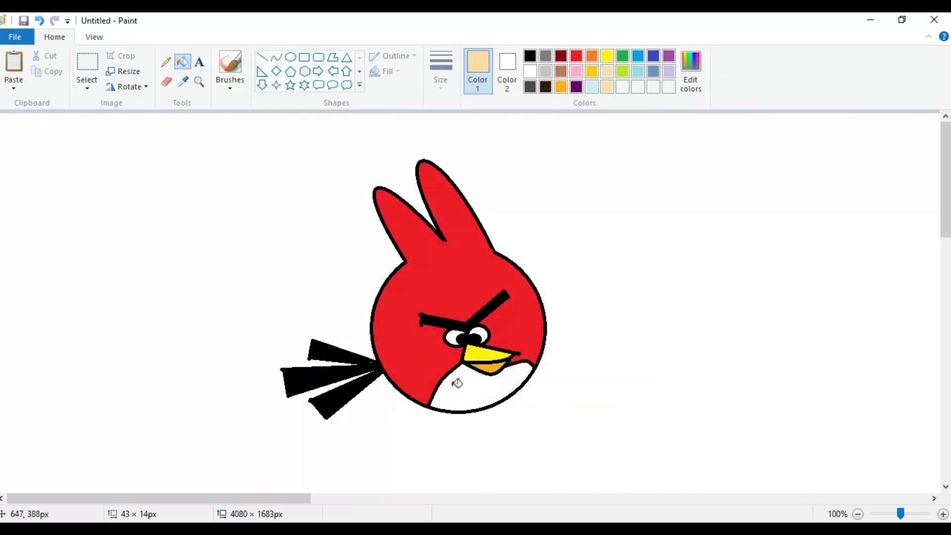
{"action": "left_click", "coordinate": [457, 383]}
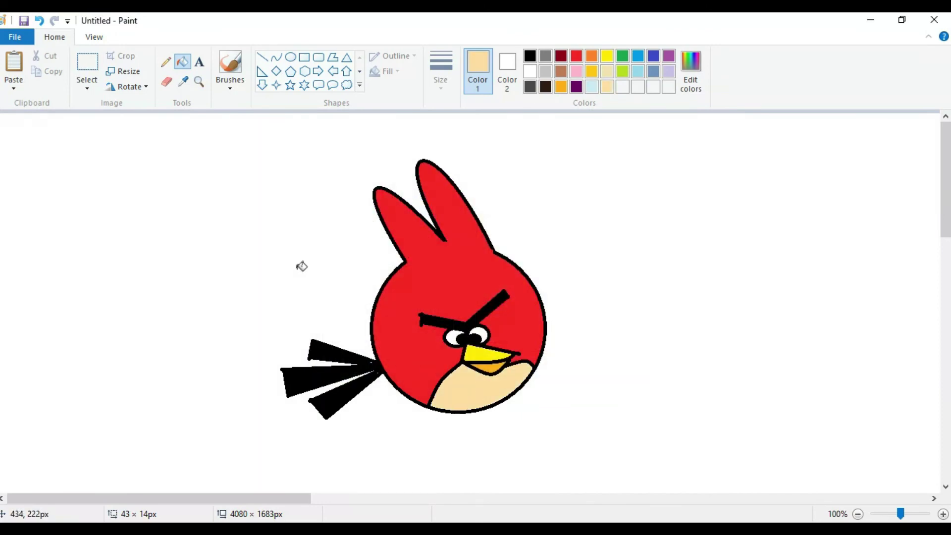
Step: Add the purple caption "Angry Bird" in a text box about 370 × 103 px to the right of the bird
{"action": "left_click", "coordinate": [199, 62]}
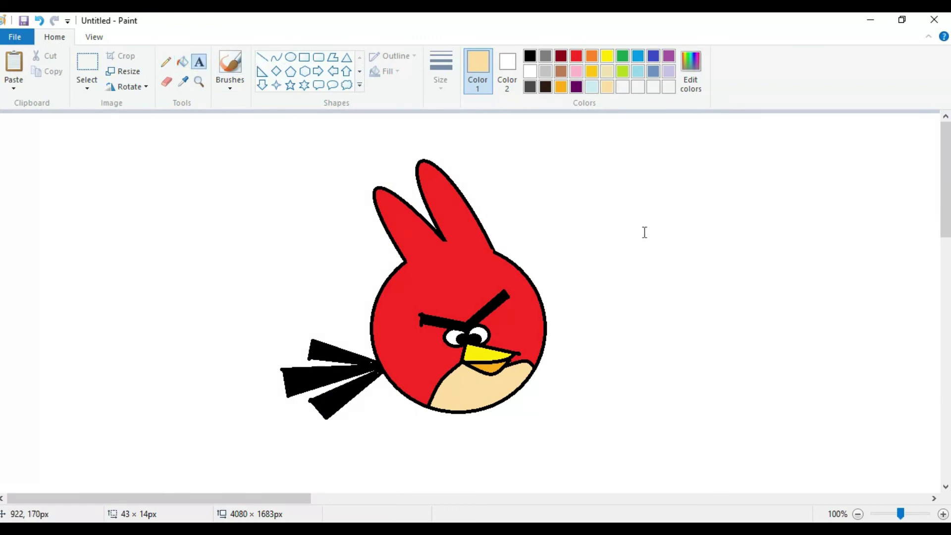
{"action": "left_click_drag", "start_coordinate": [645, 233], "coordinate": [903, 305]}
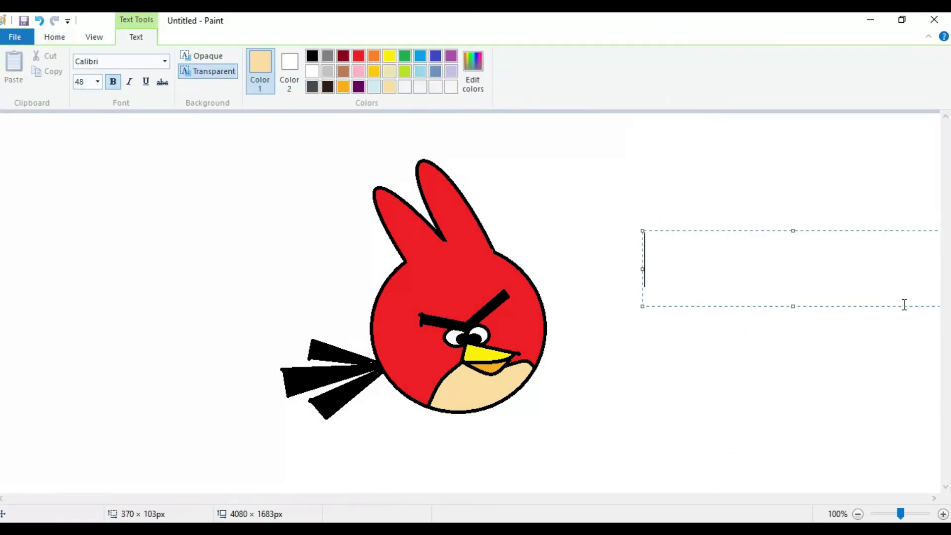
{"action": "left_click", "coordinate": [448, 56]}
{"action": "type", "text": "Ang"}
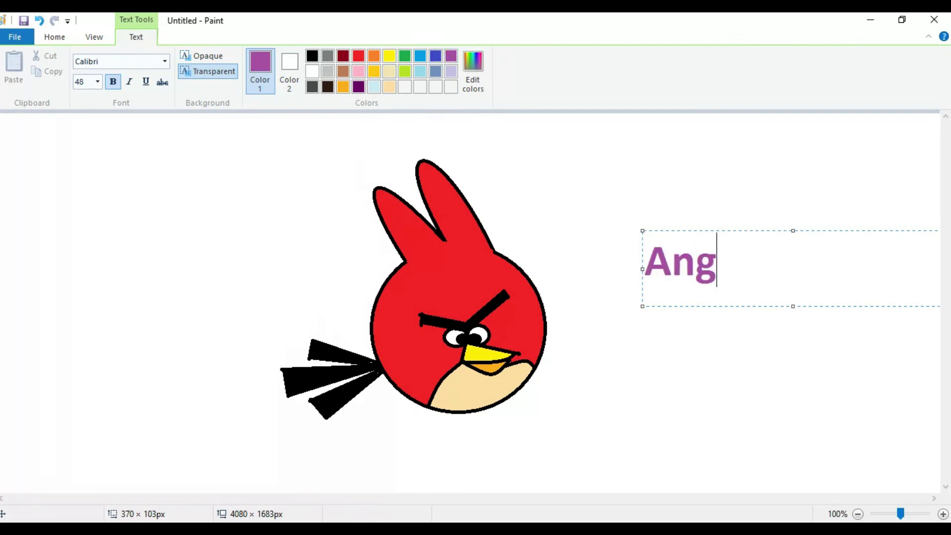
{"action": "type", "text": "ry B"}
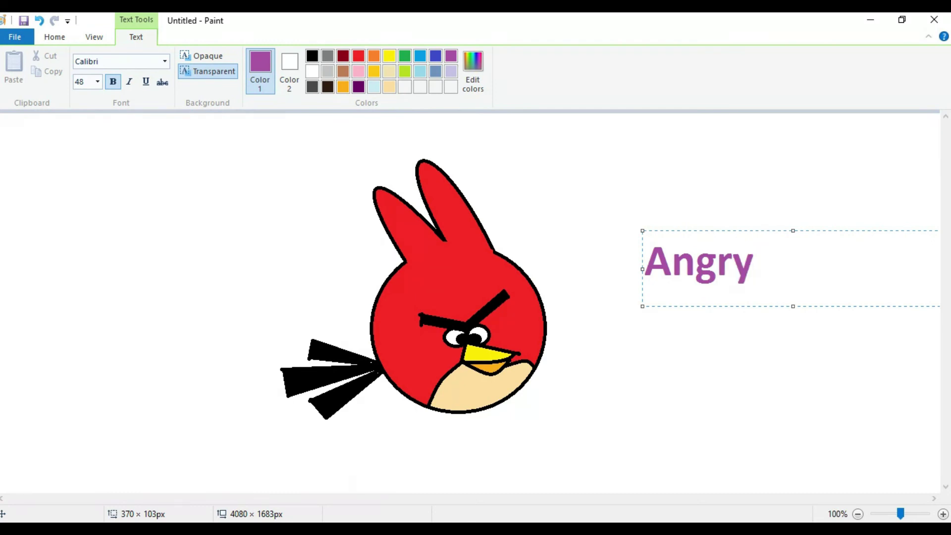
{"action": "type", "text": "ird"}
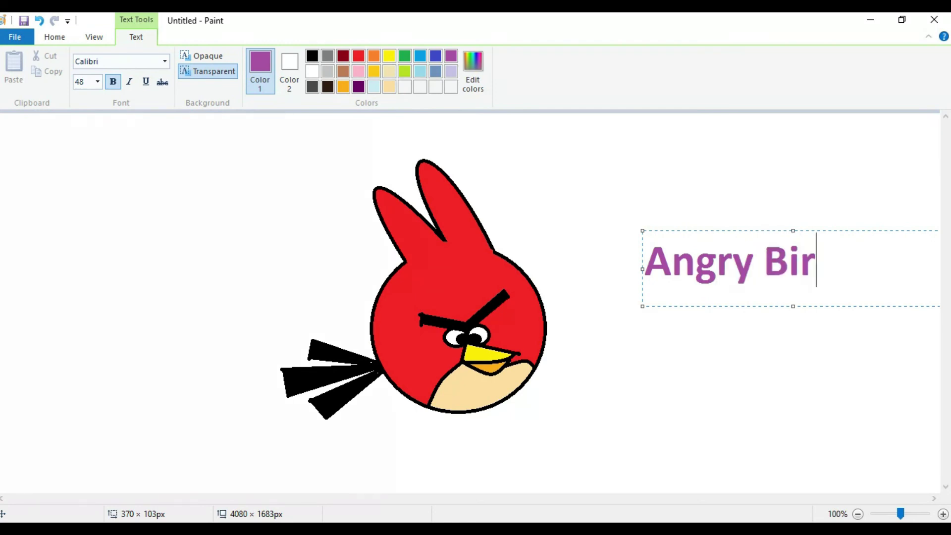
{"action": "left_click", "coordinate": [539, 438]}
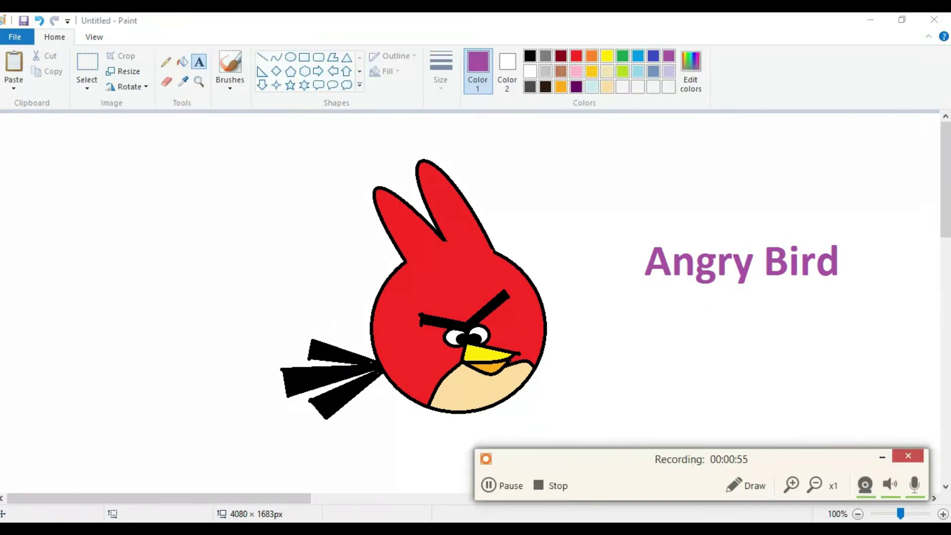
{"action": "left_click", "coordinate": [548, 485]}
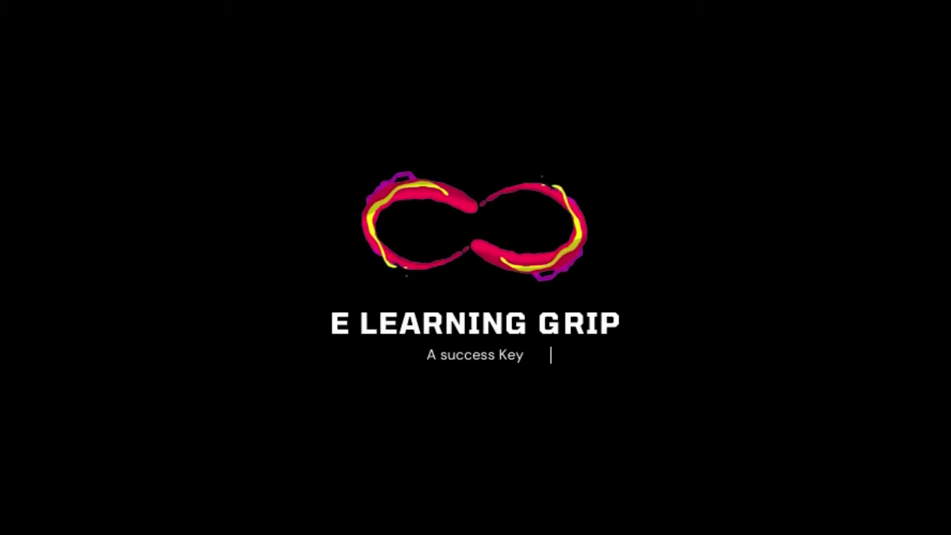